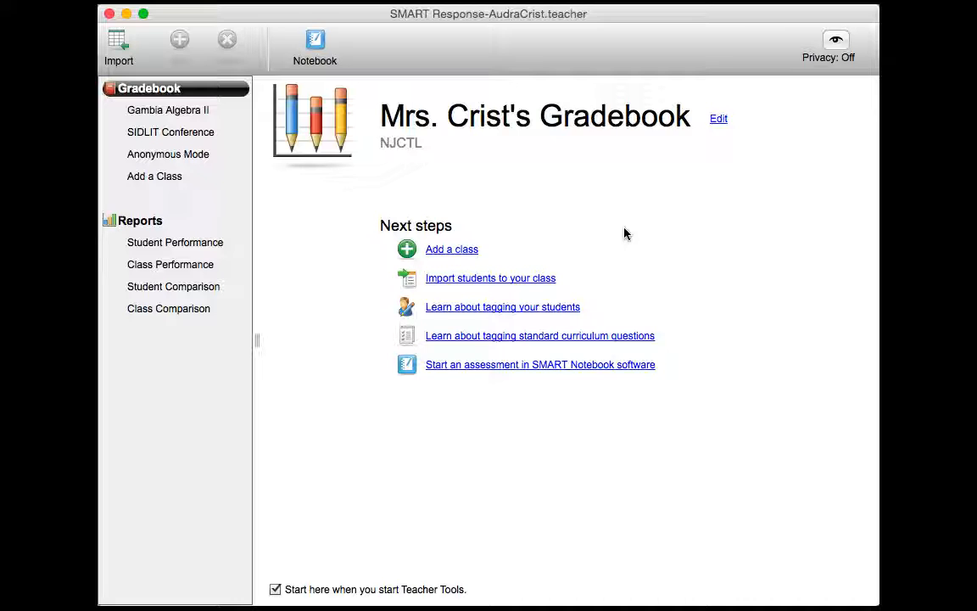
# - Add a new class named Demo to the gradebook, keeping the passing grade at 50%
pyautogui.click(161, 180)
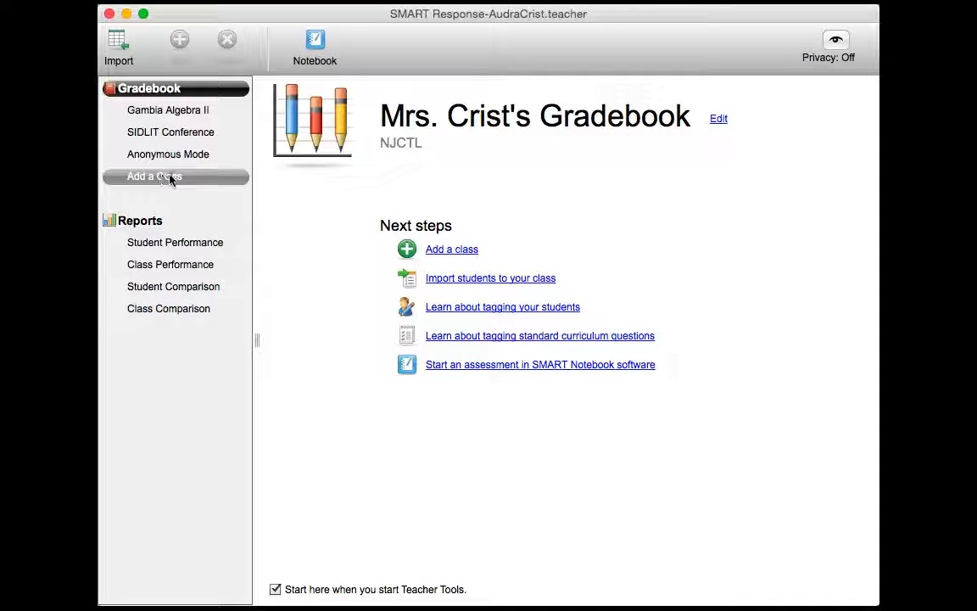
pyautogui.click(453, 251)
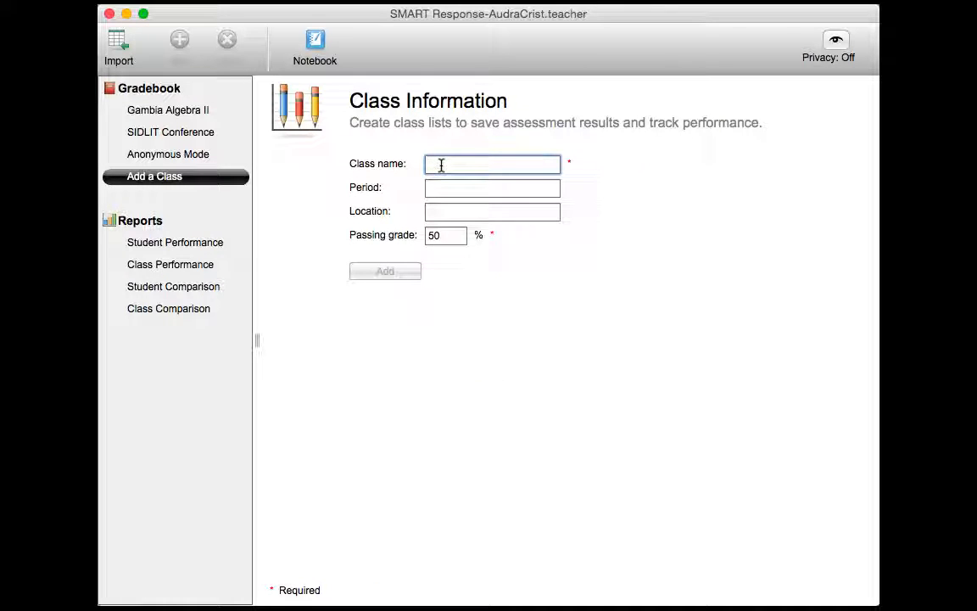
pyautogui.write('Deom')
pyautogui.press('BackSpace')
pyautogui.press('BackSpace')
pyautogui.write('mo')
pyautogui.click(446, 236)
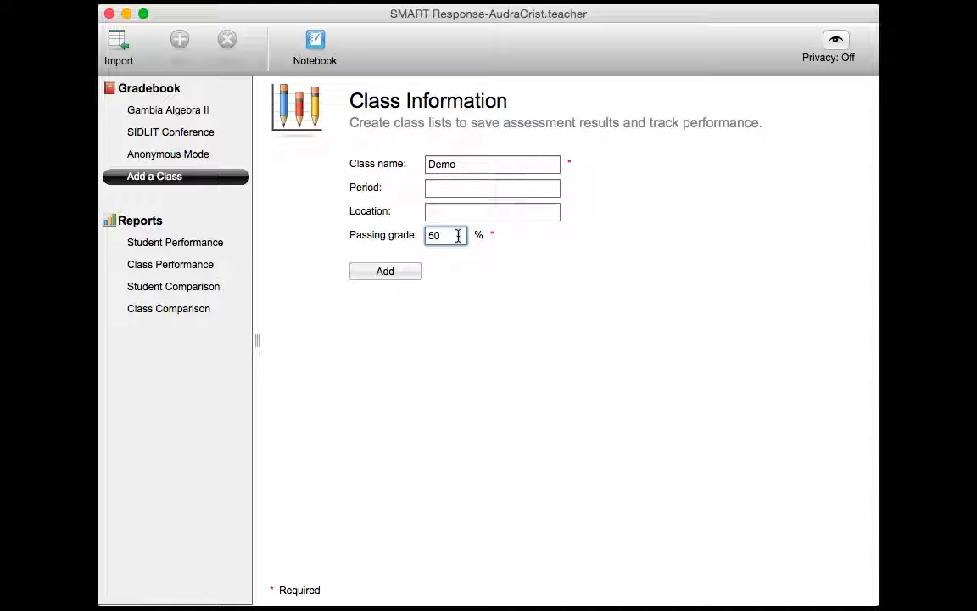
pyautogui.click(388, 273)
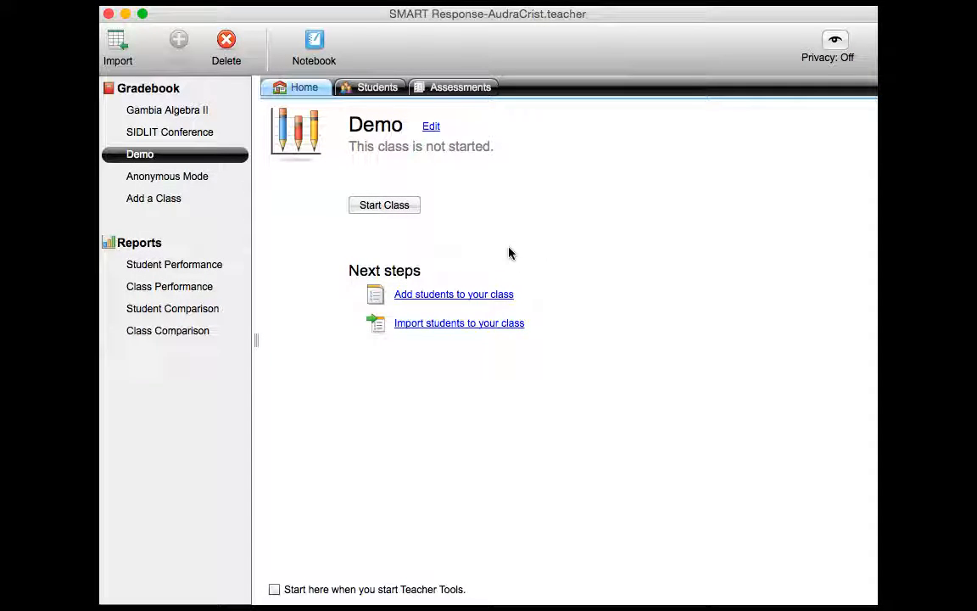
# - Add the first student to the Demo class by entering the student ID, last name and first name
pyautogui.click(449, 296)
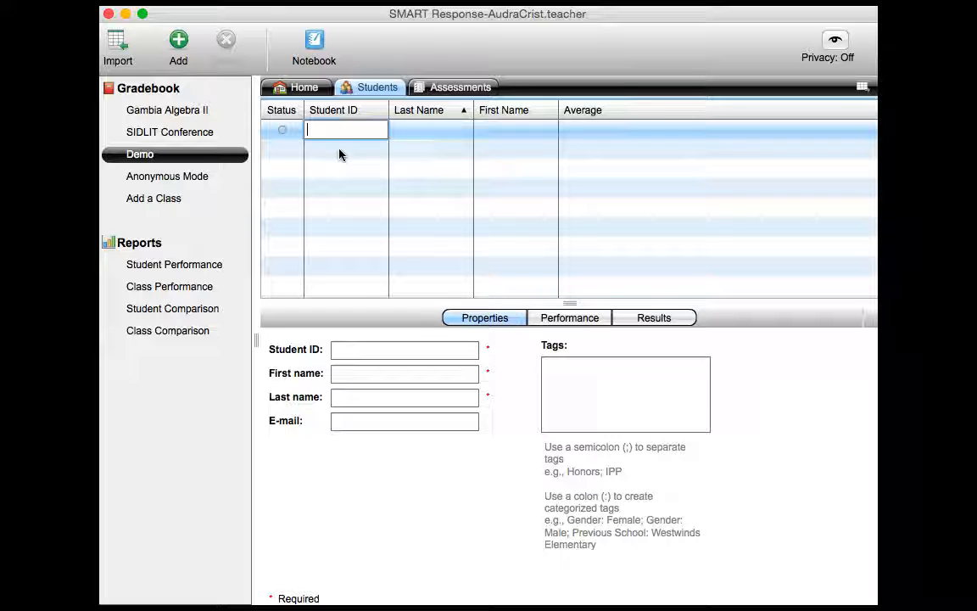
pyautogui.write('201')
pyautogui.press('Tab')
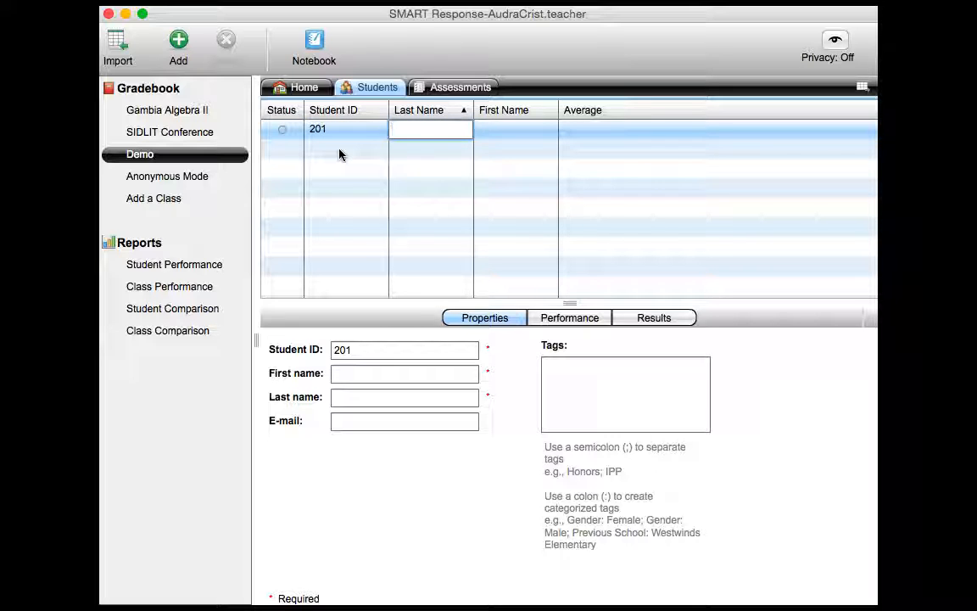
pyautogui.write('Crist')
pyautogui.press('Tab')
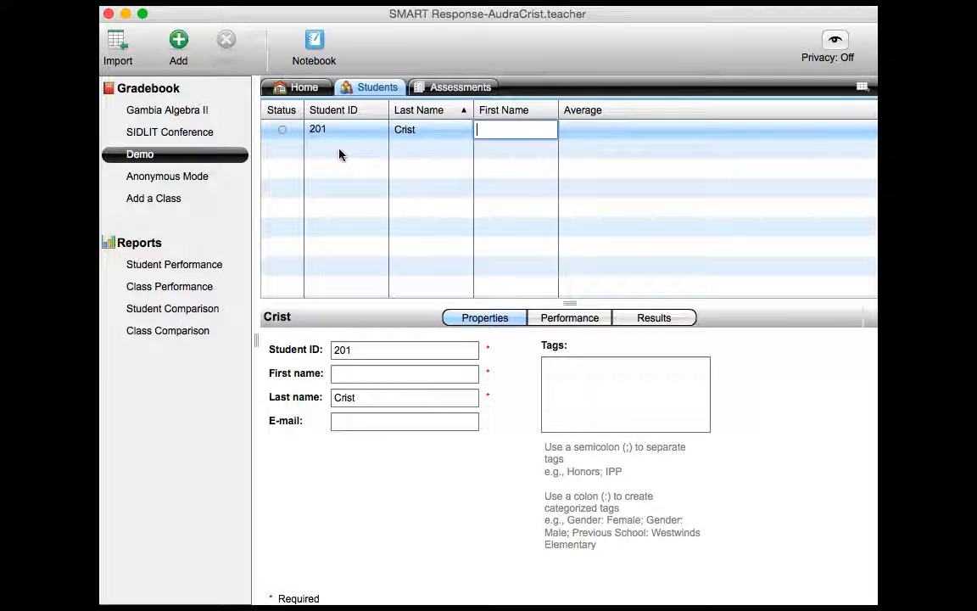
pyautogui.write('Audra')
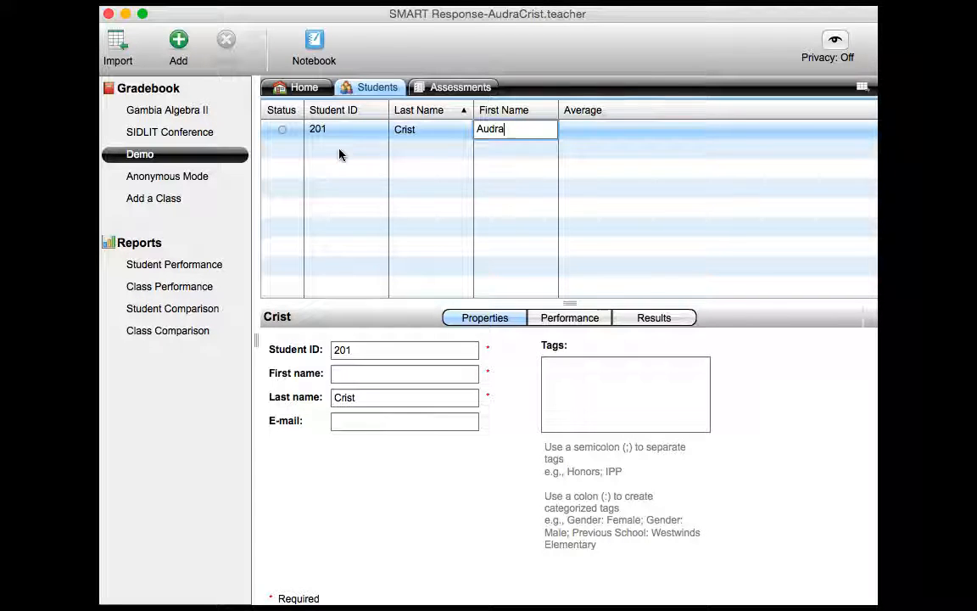
pyautogui.press('Return')
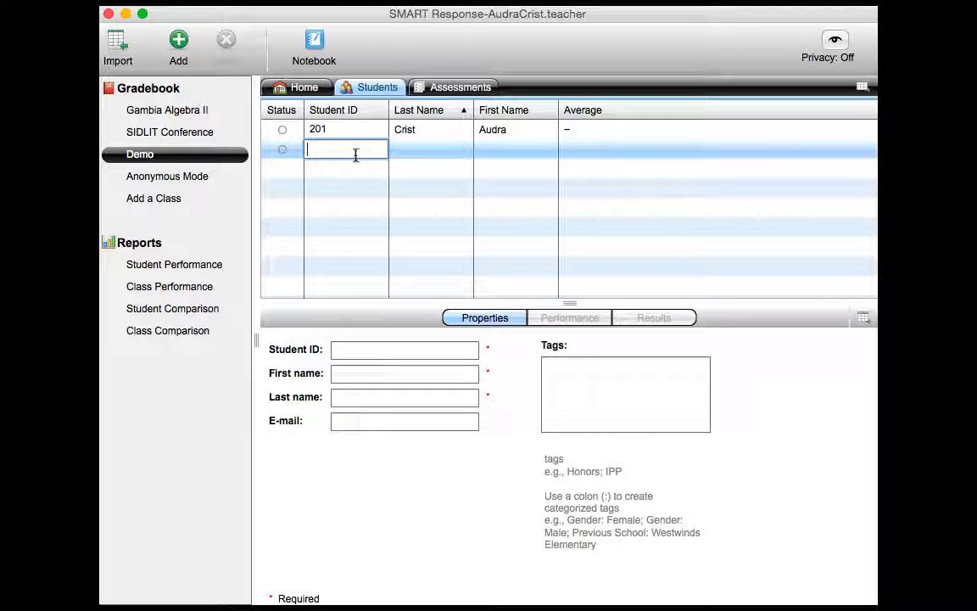
# - Begin a second student entry in the Demo class with only a student ID, and return to the class home page
pyautogui.write('202')
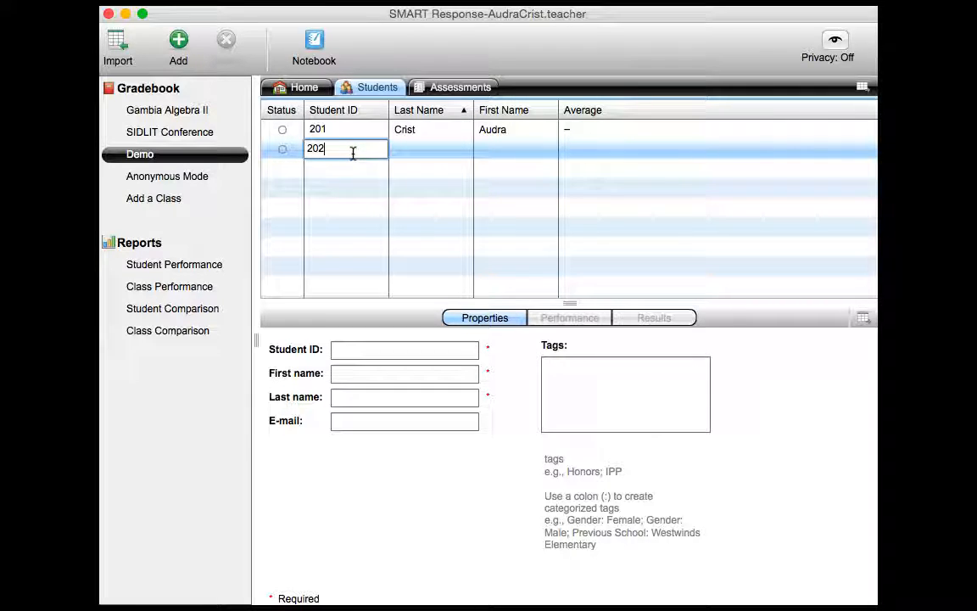
pyautogui.press('Tab')
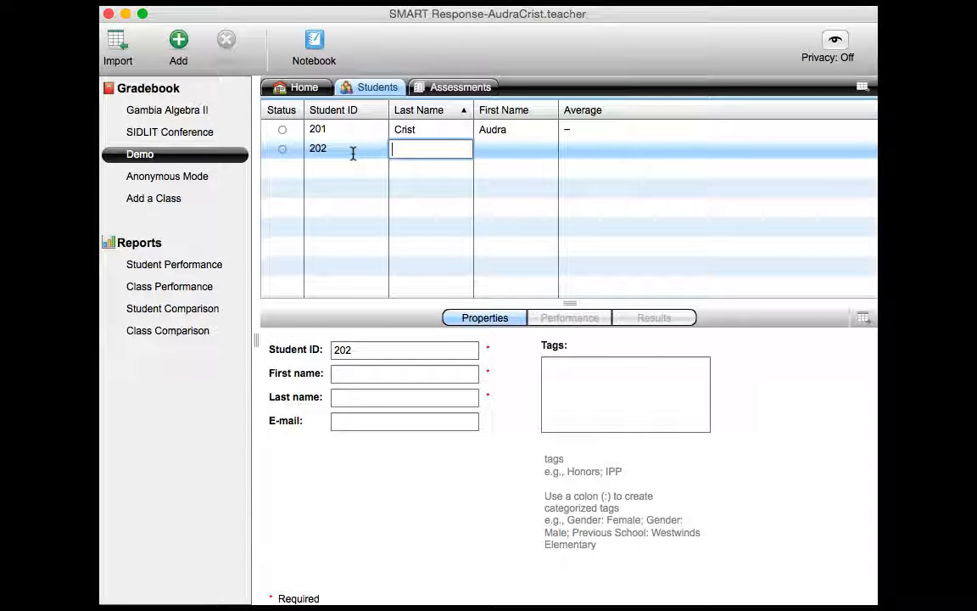
pyautogui.press('Tab')
pyautogui.press('Return')
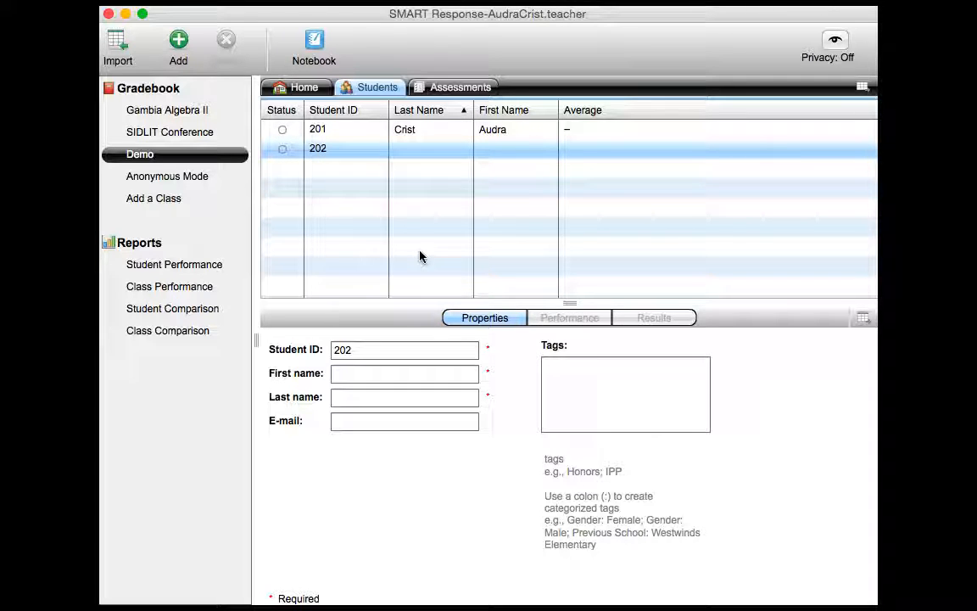
pyautogui.click(301, 90)
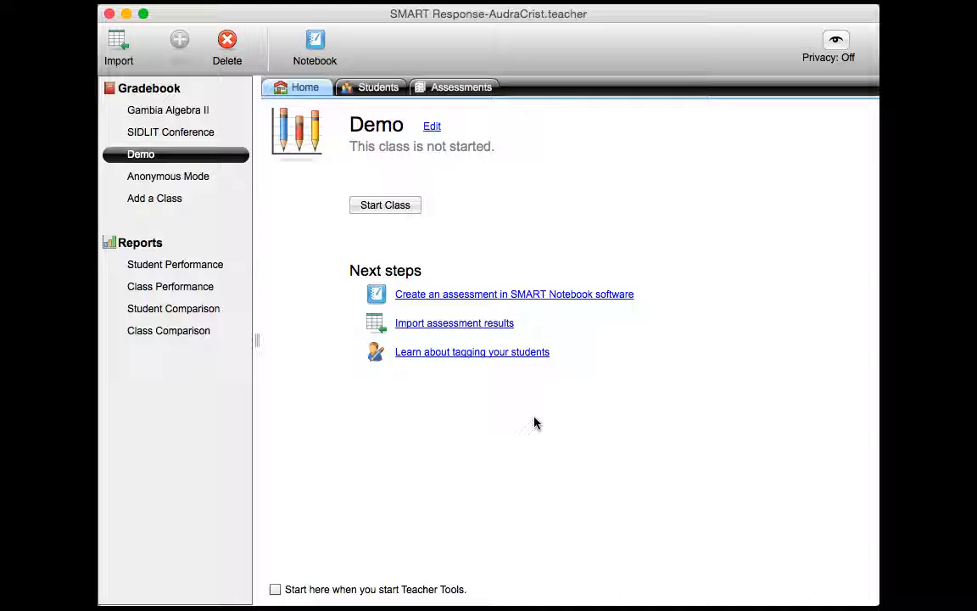
# - Add another class named Demo2 to the gradebook with the default passing grade
pyautogui.click(161, 199)
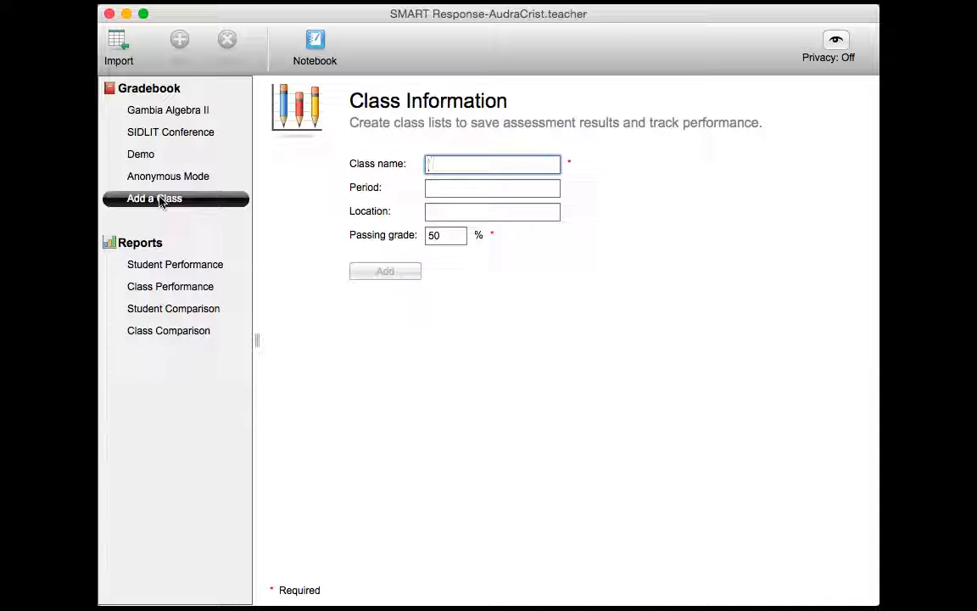
pyautogui.write('Demo2')
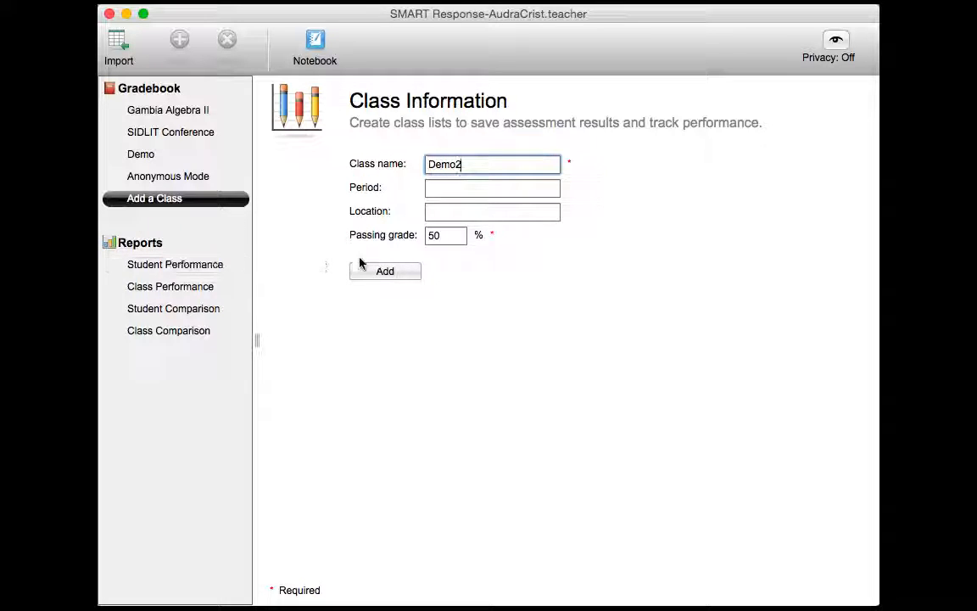
pyautogui.click(382, 272)
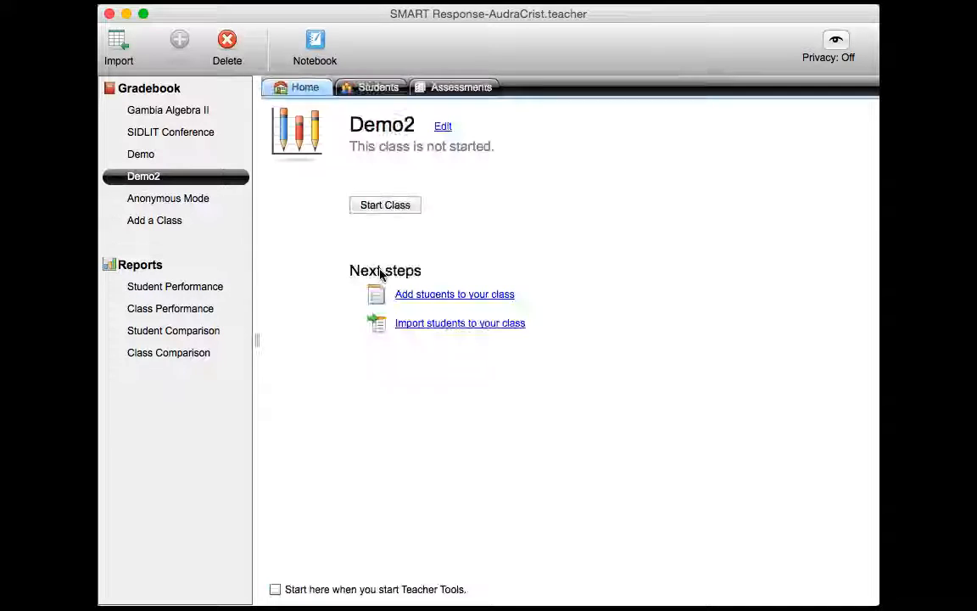
# - Start a student import into the Demo2 class with Comma Separated Values (CSV) as the source format
pyautogui.click(421, 328)
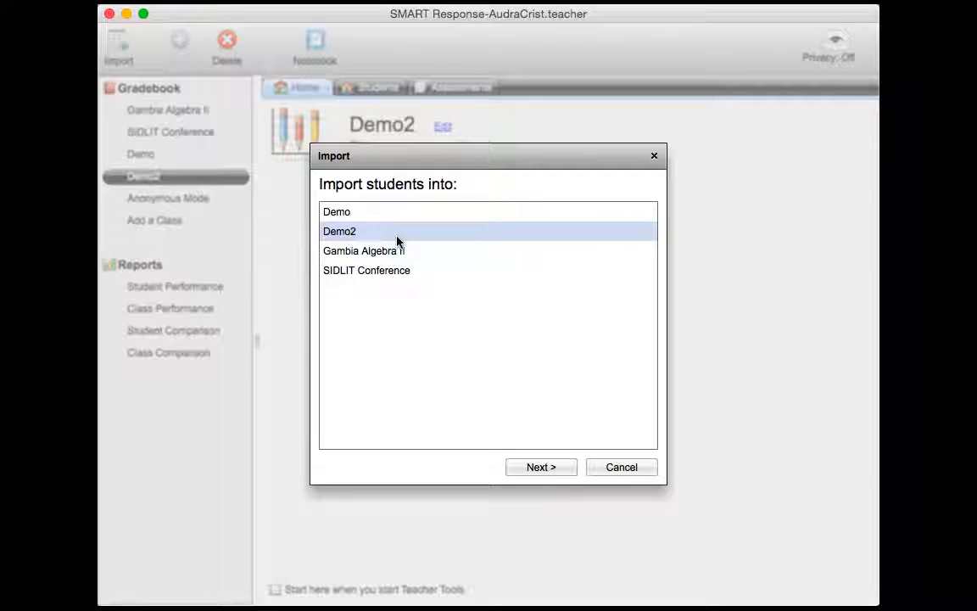
pyautogui.click(402, 239)
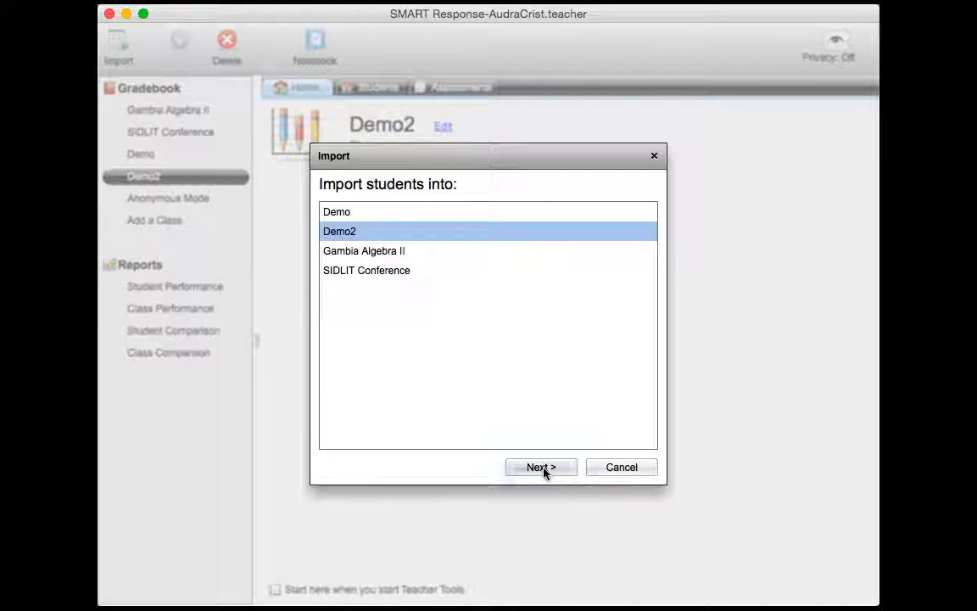
pyautogui.click(543, 467)
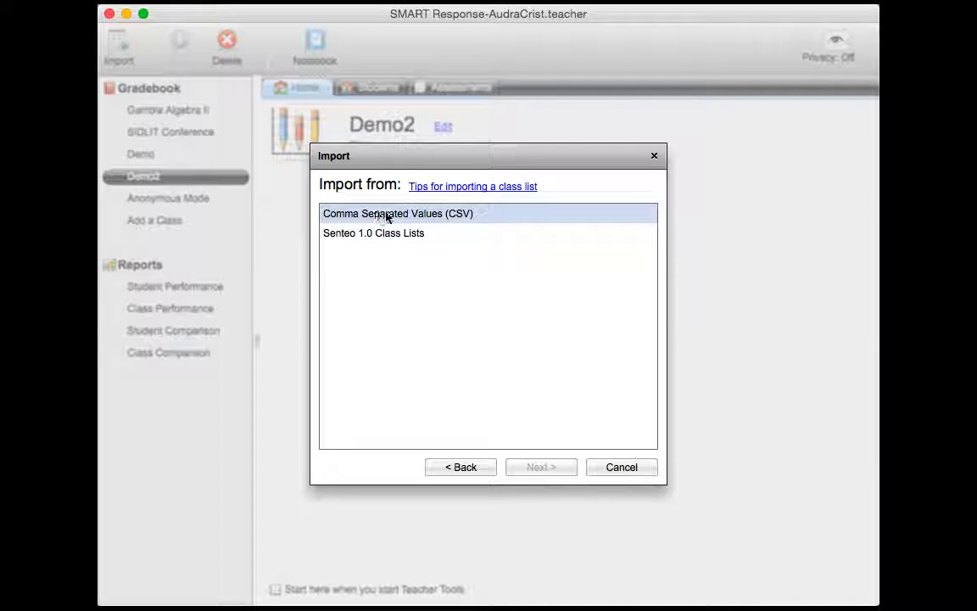
pyautogui.click(460, 219)
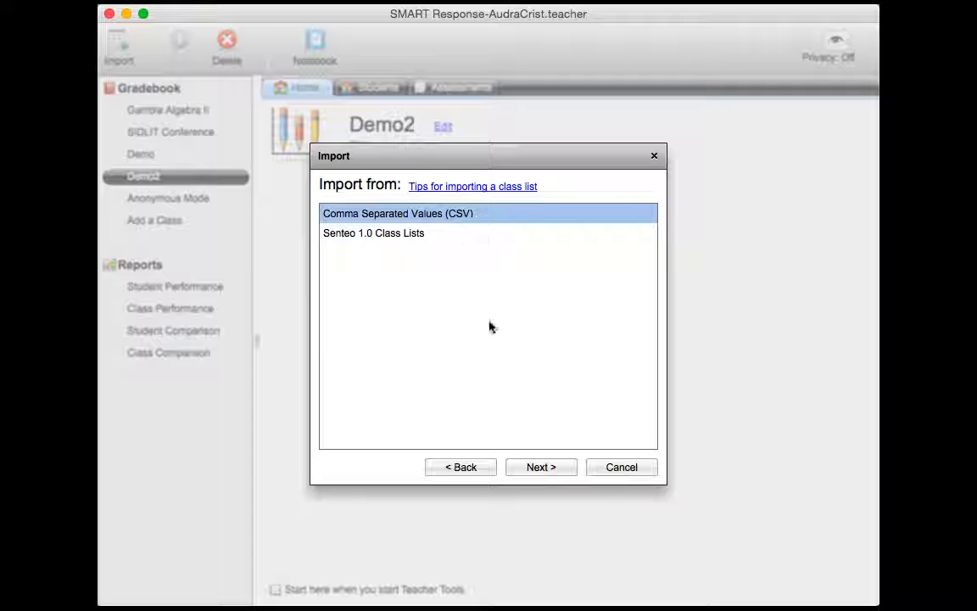
pyautogui.click(545, 472)
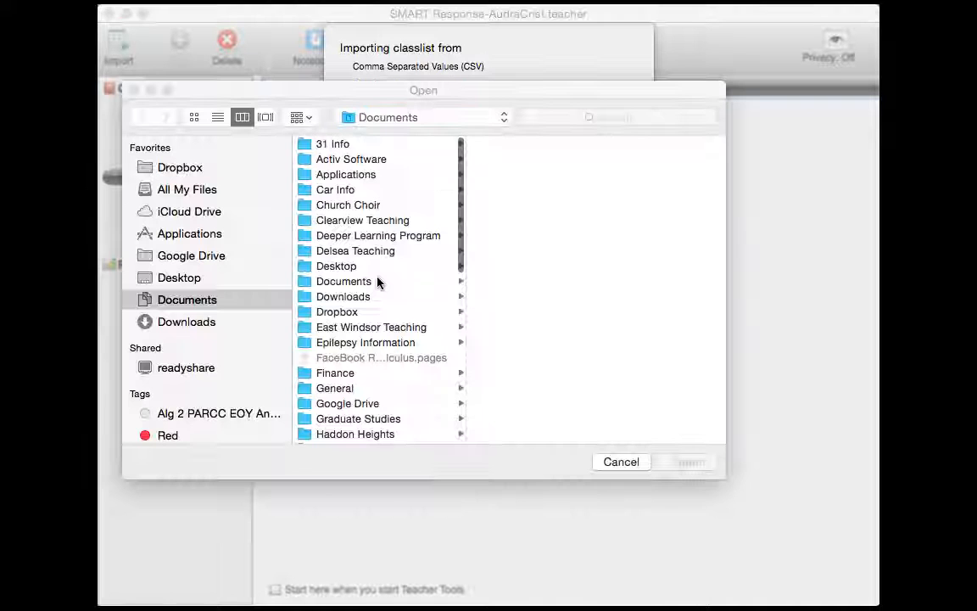
# - Import the Demo-Class-Per3 class list from the Course-Response-Options folder and open Demo2's student list
pyautogui.scroll(-3, 378, 282)
pyautogui.scroll(-5, 379, 283)
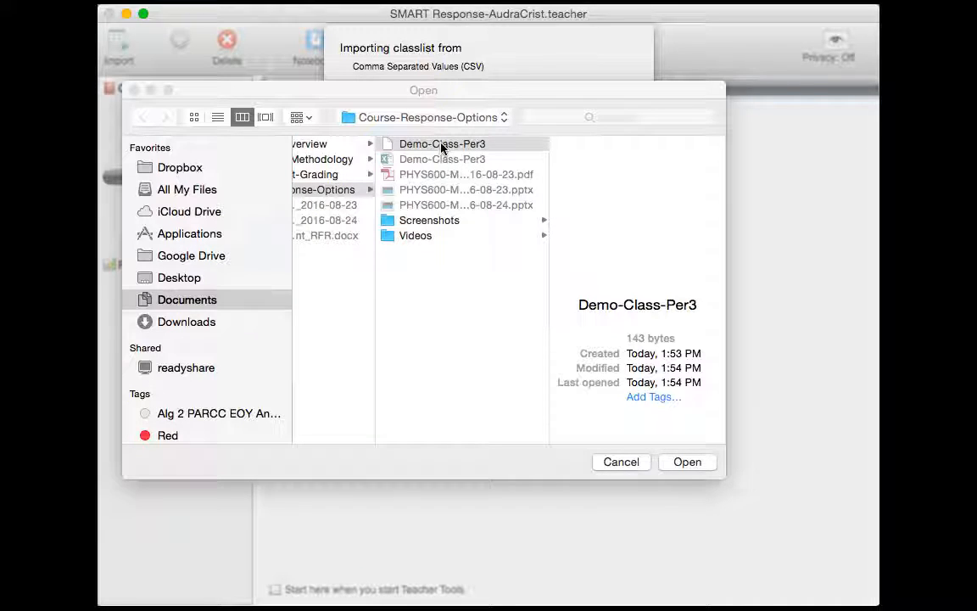
pyautogui.click(441, 146)
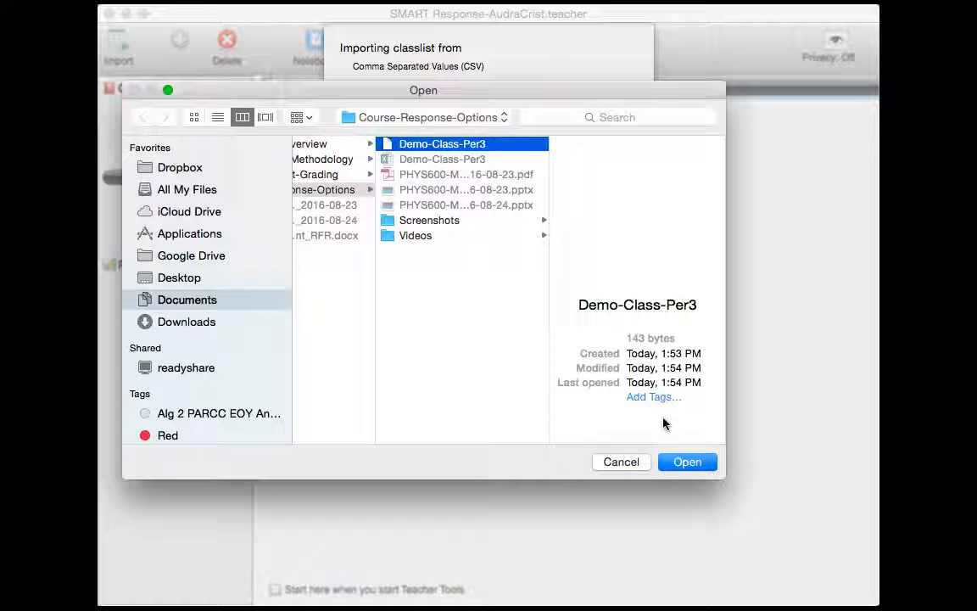
pyautogui.click(687, 463)
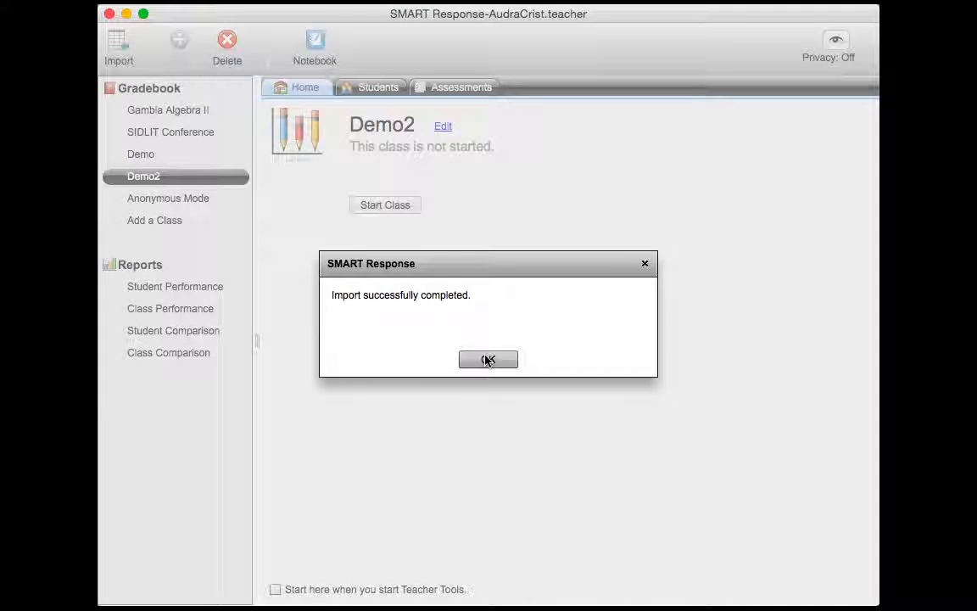
pyautogui.click(488, 359)
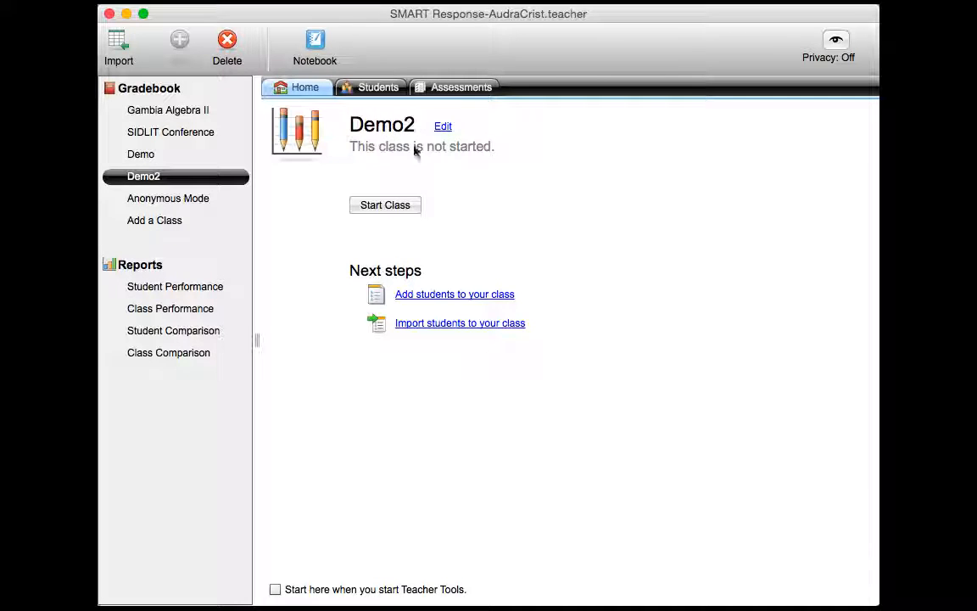
pyautogui.click(374, 92)
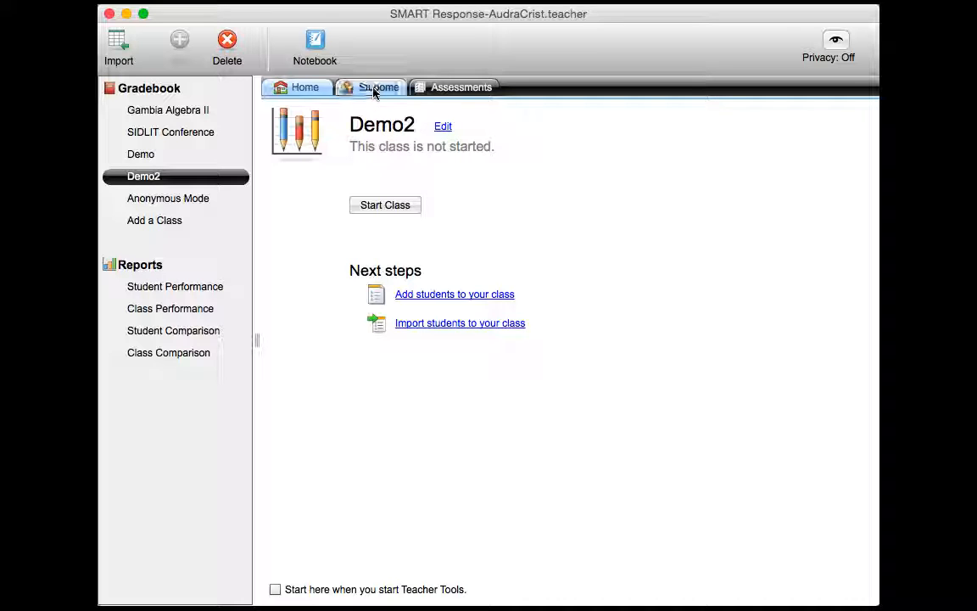